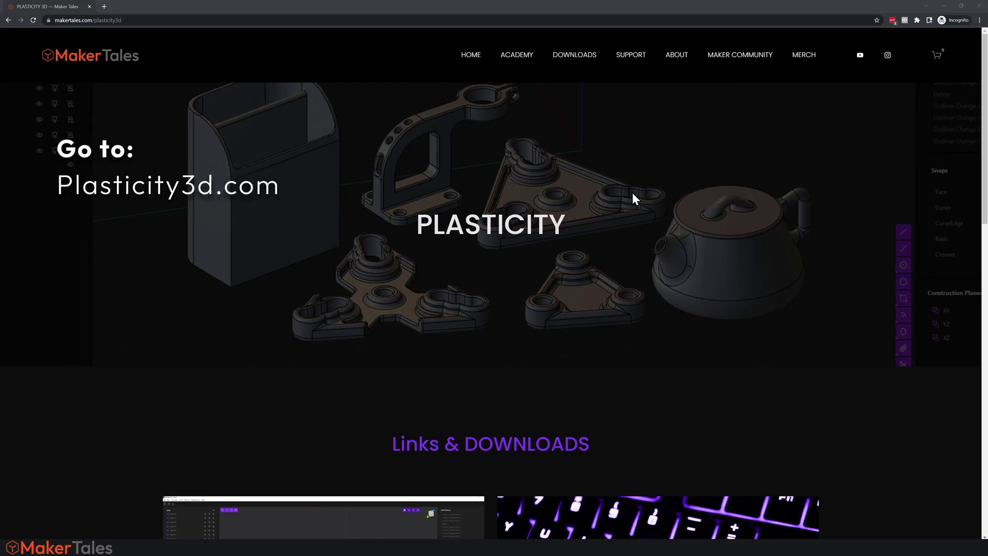
- Download plasticity-0.5.41.Setup.exe from the latest stable build's v0.5.41 GitHub release assets
{"action": "scroll", "coordinate": [492, 200], "scroll_direction": "down", "scroll_amount": 1}
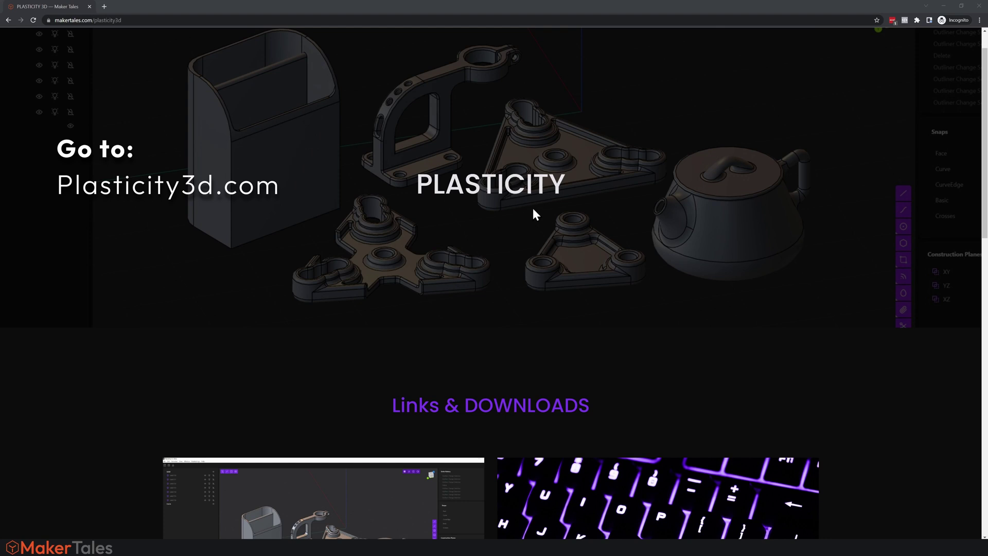
{"action": "scroll", "coordinate": [532, 207], "scroll_direction": "up", "scroll_amount": 1}
{"action": "scroll", "coordinate": [530, 211], "scroll_direction": "down", "scroll_amount": 4}
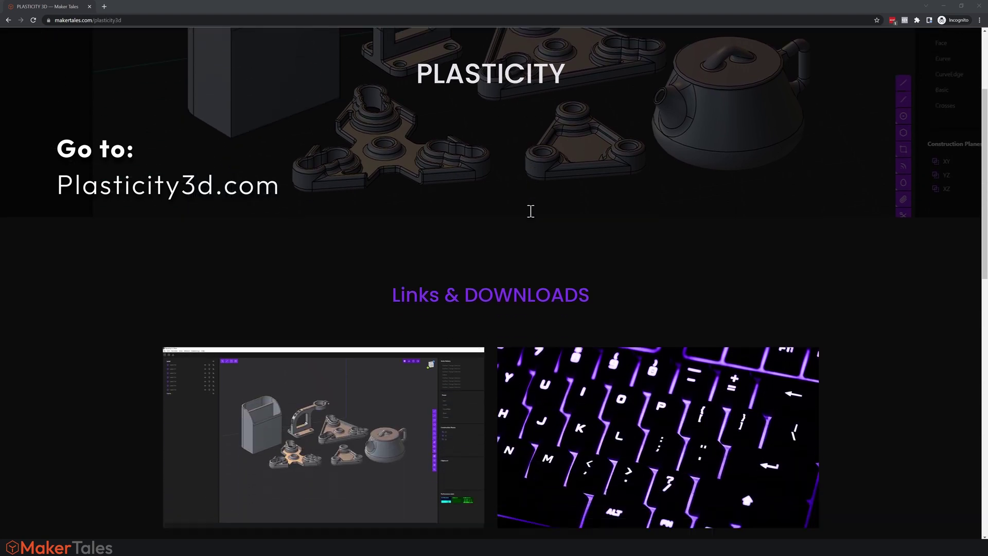
{"action": "scroll", "coordinate": [530, 211], "scroll_direction": "down", "scroll_amount": 2}
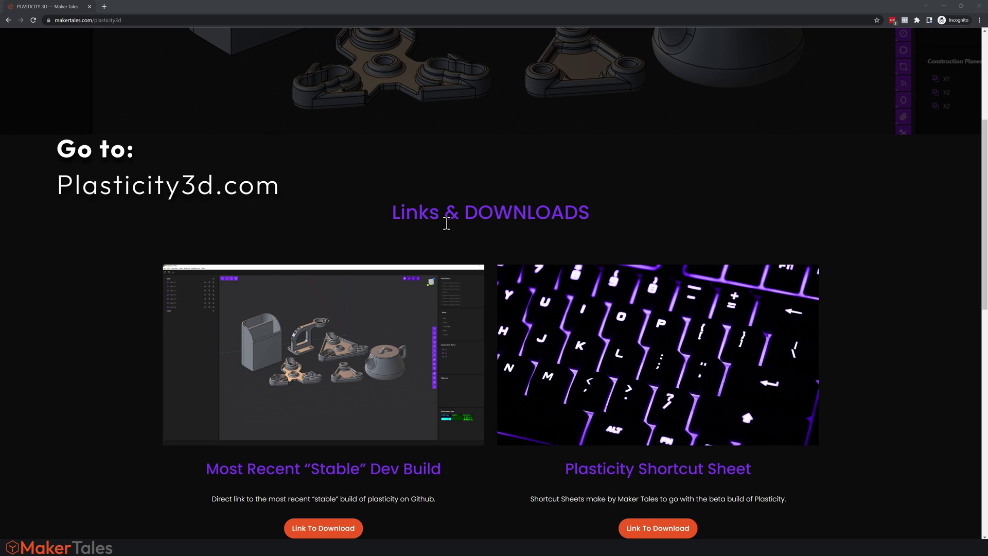
{"action": "scroll", "coordinate": [449, 233], "scroll_direction": "down", "scroll_amount": 5}
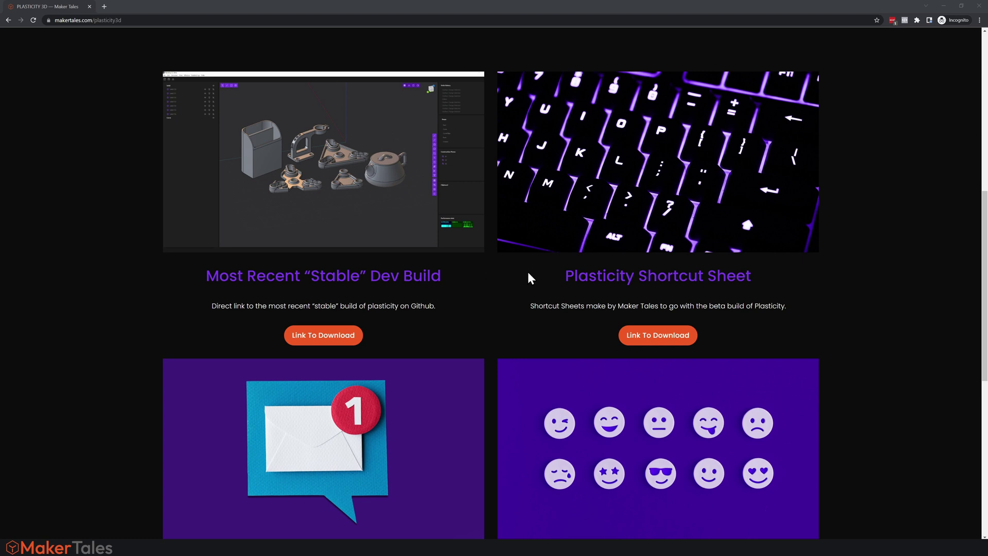
{"action": "scroll", "coordinate": [631, 271], "scroll_direction": "down", "scroll_amount": 3}
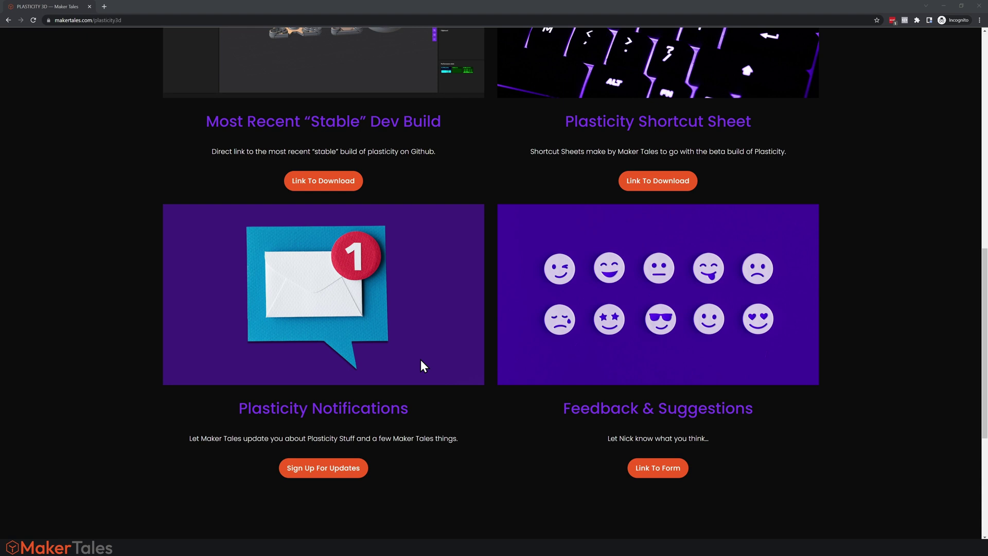
{"action": "scroll", "coordinate": [423, 365], "scroll_direction": "up", "scroll_amount": 4}
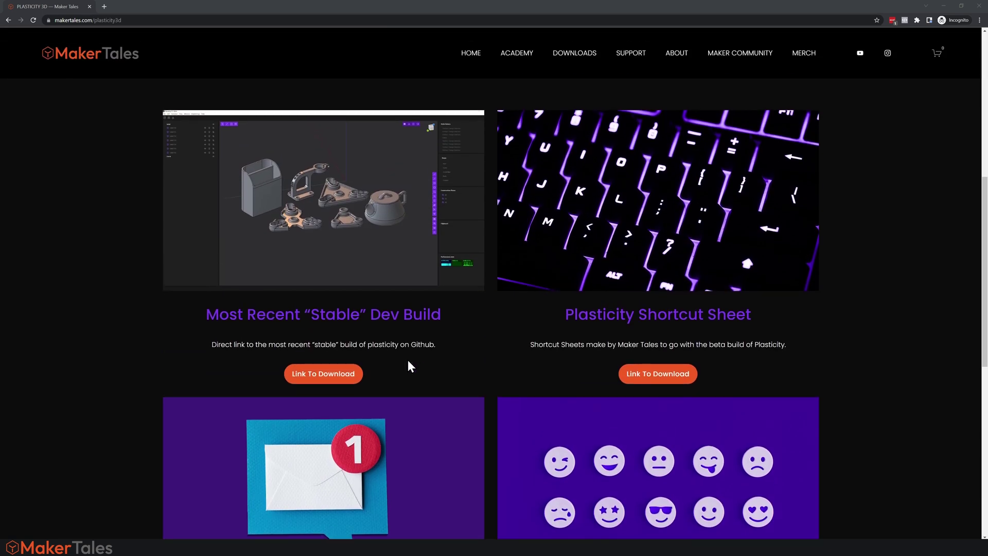
{"action": "left_click", "coordinate": [315, 378]}
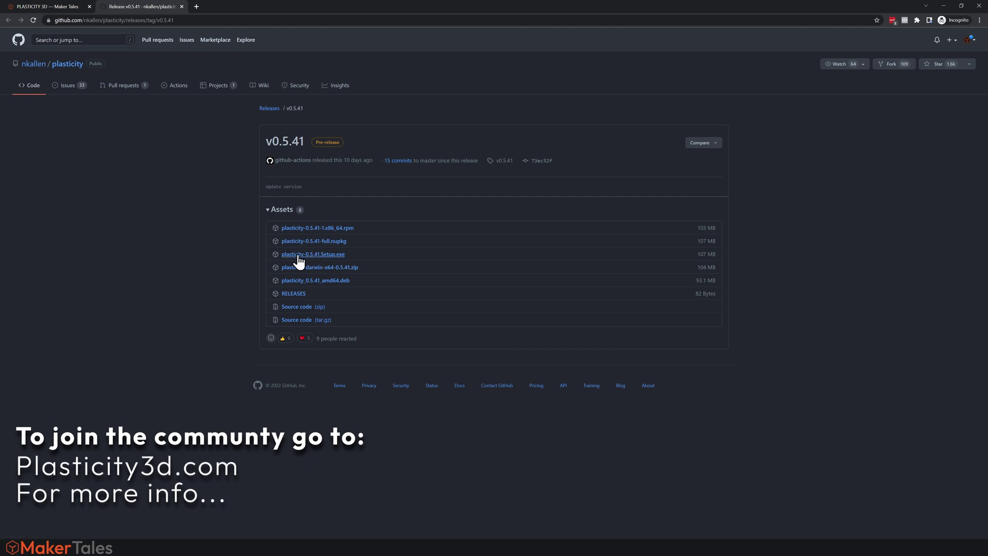
{"action": "left_click", "coordinate": [325, 256]}
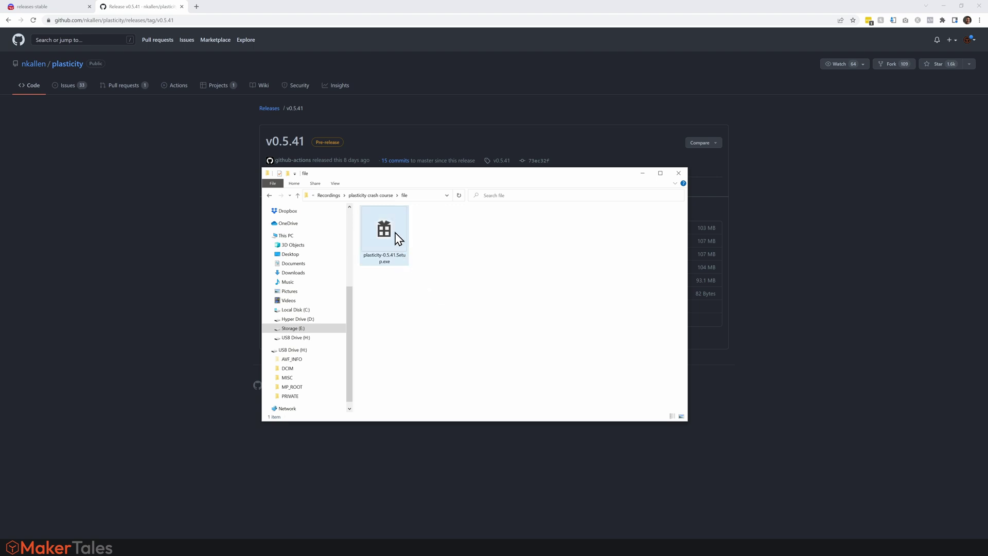
- Run plasticity-0.5.41.Setup.exe to install and launch Plasticity 0.5 Beta
{"action": "mouse_move", "coordinate": [395, 240]}
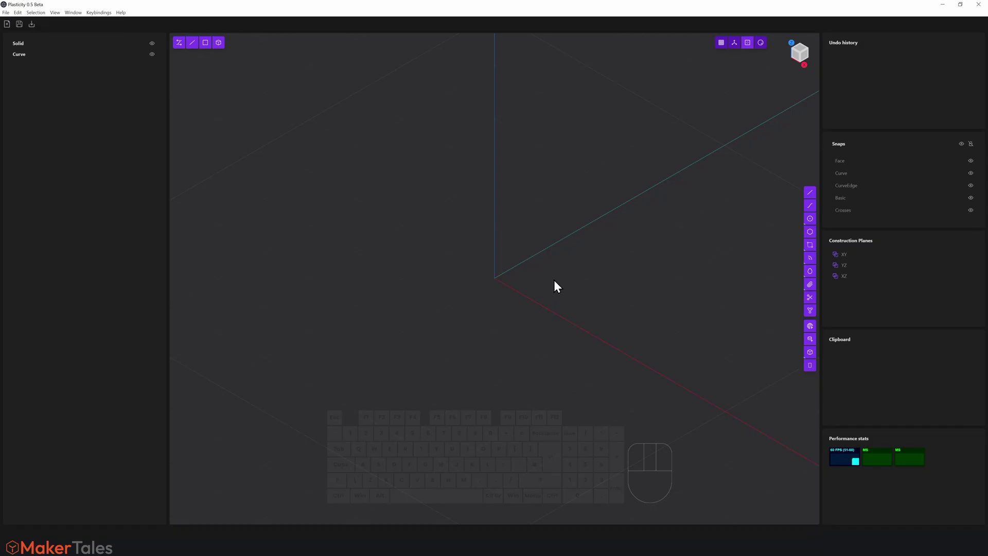
{"action": "left_click", "coordinate": [99, 14]}
{"action": "middle_click_drag", "start_coordinate": [614, 261], "coordinate": [586, 277]}
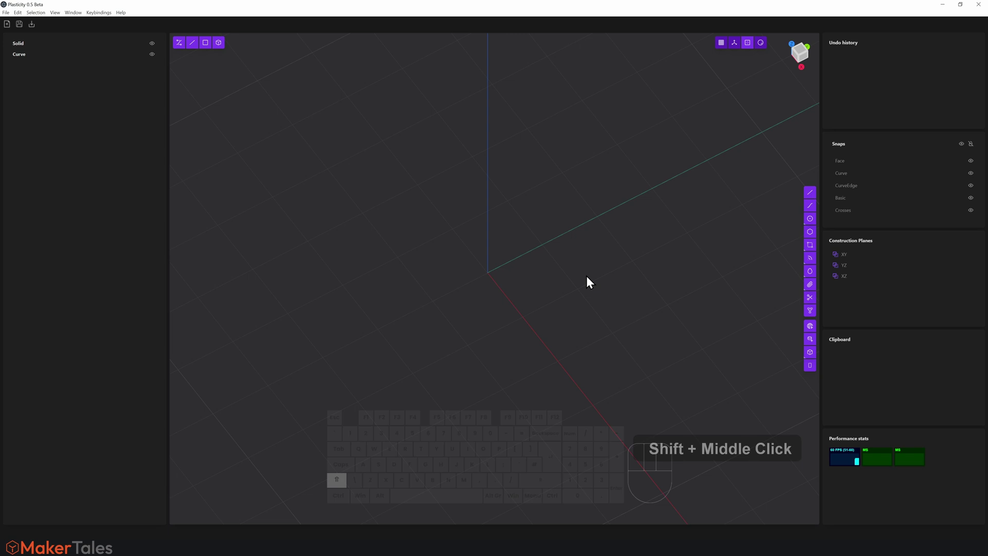
{"action": "scroll", "coordinate": [589, 281], "scroll_direction": "up", "scroll_amount": 2}
{"action": "scroll", "coordinate": [589, 281], "scroll_direction": "down", "scroll_amount": 2}
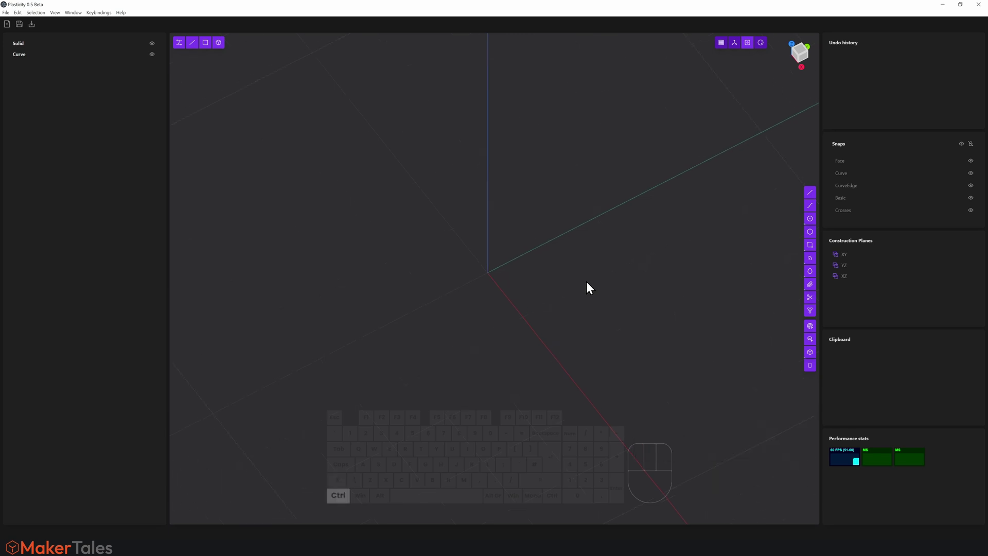
{"action": "middle_click_drag", "start_coordinate": [586, 282], "coordinate": [584, 436], "text": "ctrl"}
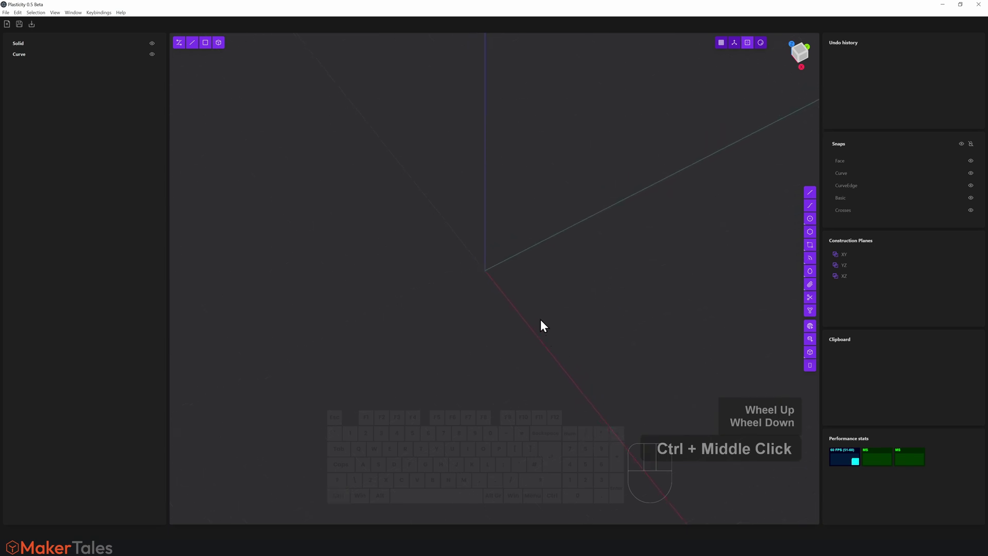
{"action": "mouse_move", "coordinate": [533, 327]}
{"action": "middle_mouse_down"}
{"action": "mouse_move", "coordinate": [555, 308]}
{"action": "mouse_move", "coordinate": [556, 319]}
{"action": "mouse_move", "coordinate": [540, 327]}
{"action": "middle_mouse_up"}
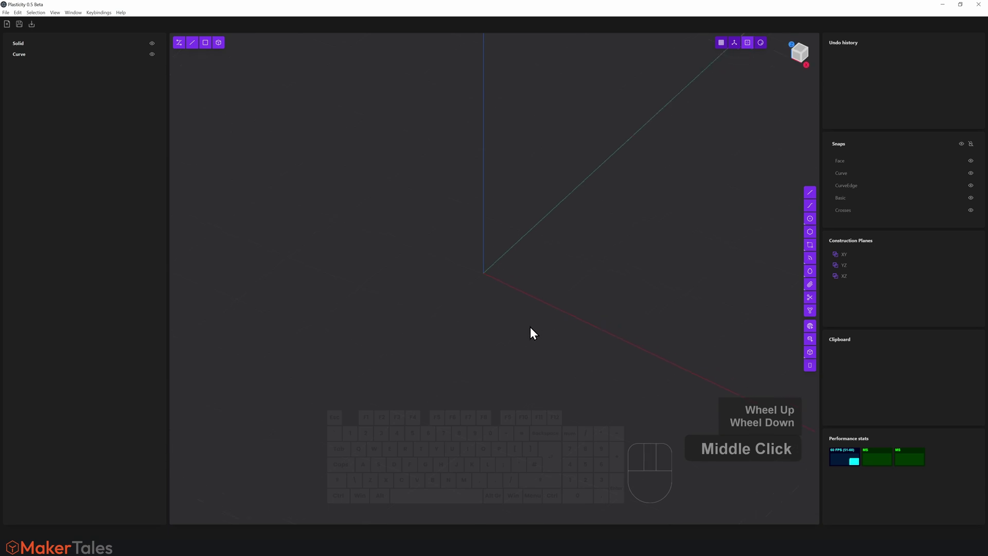
{"action": "key", "text": "ctrl+n"}
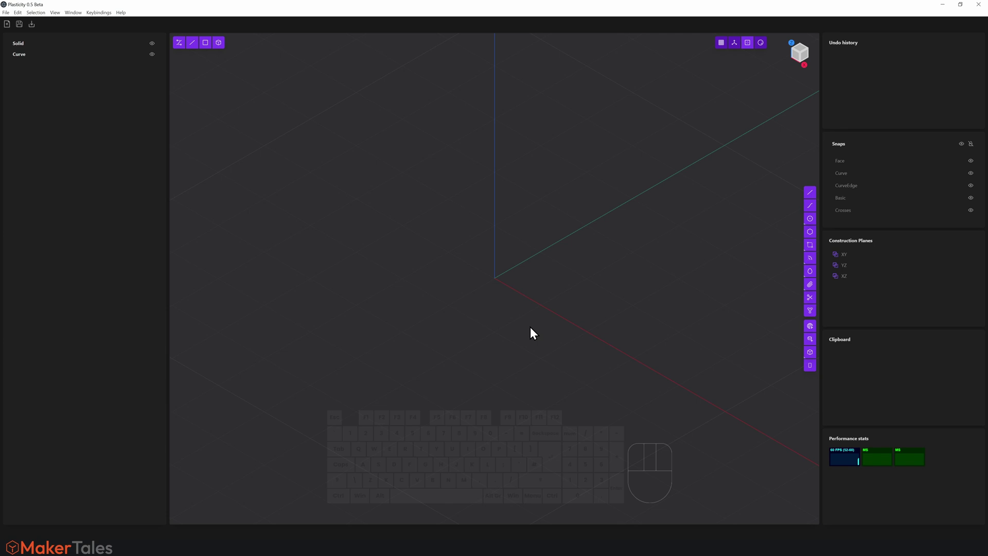
{"action": "key", "text": "ctrl+r"}
{"action": "key", "text": "ctrl+o"}
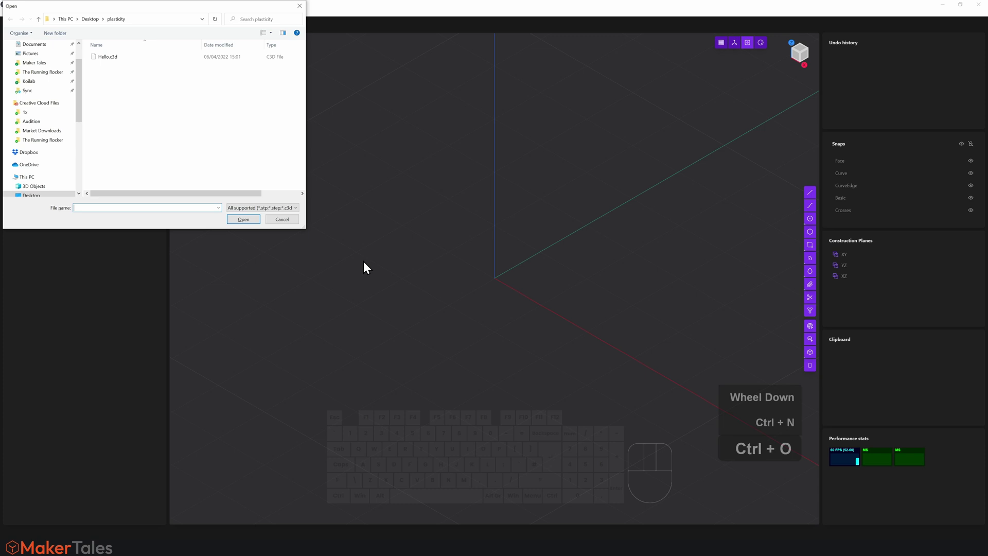
{"action": "left_click", "coordinate": [296, 209]}
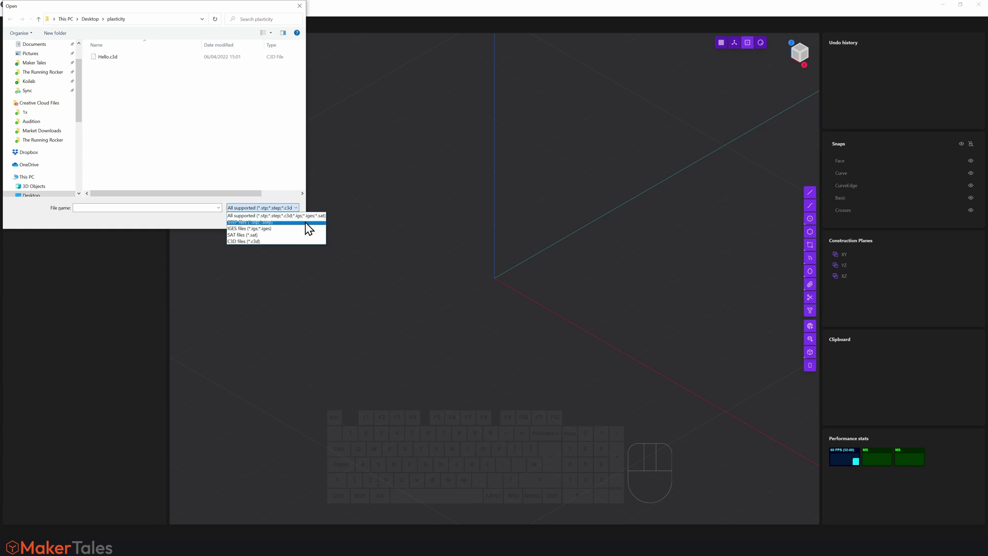
{"action": "left_click", "coordinate": [302, 11]}
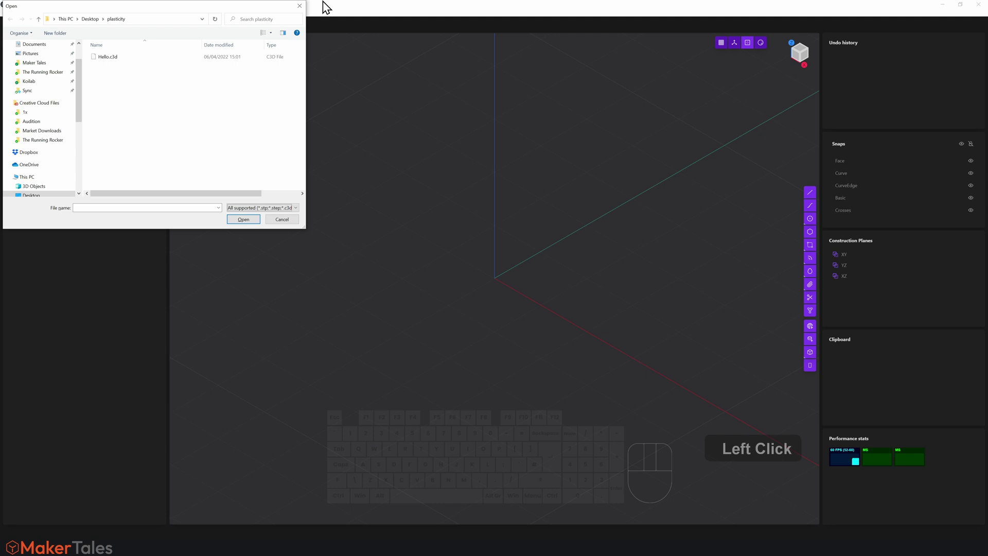
{"action": "left_click", "coordinate": [300, 6]}
{"action": "key", "text": "ctrl+s"}
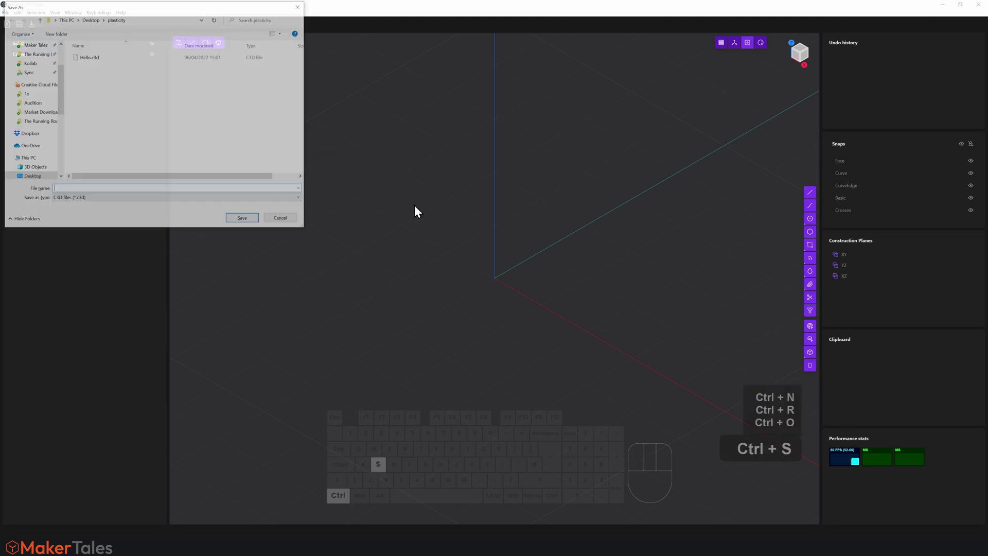
{"action": "left_click", "coordinate": [270, 200]}
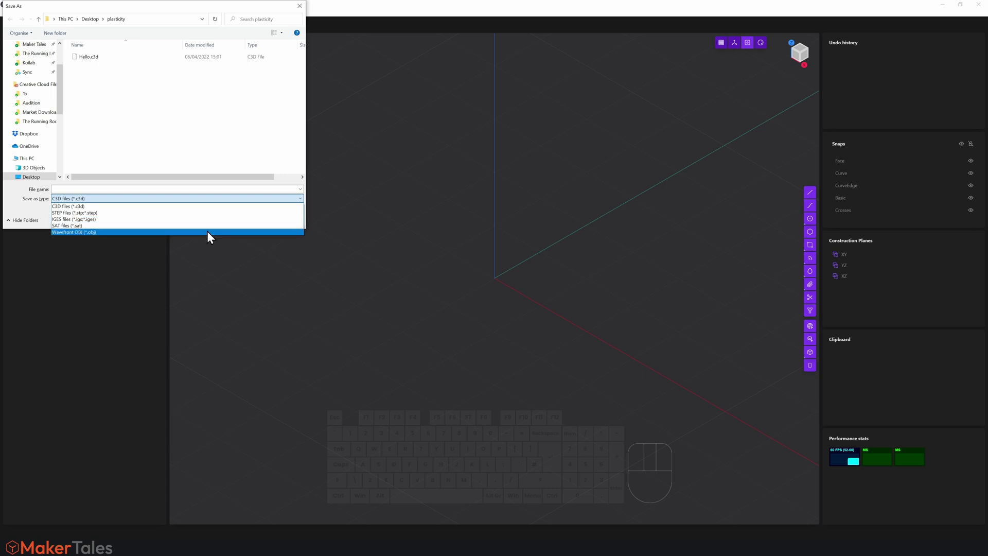
{"action": "left_click", "coordinate": [299, 6]}
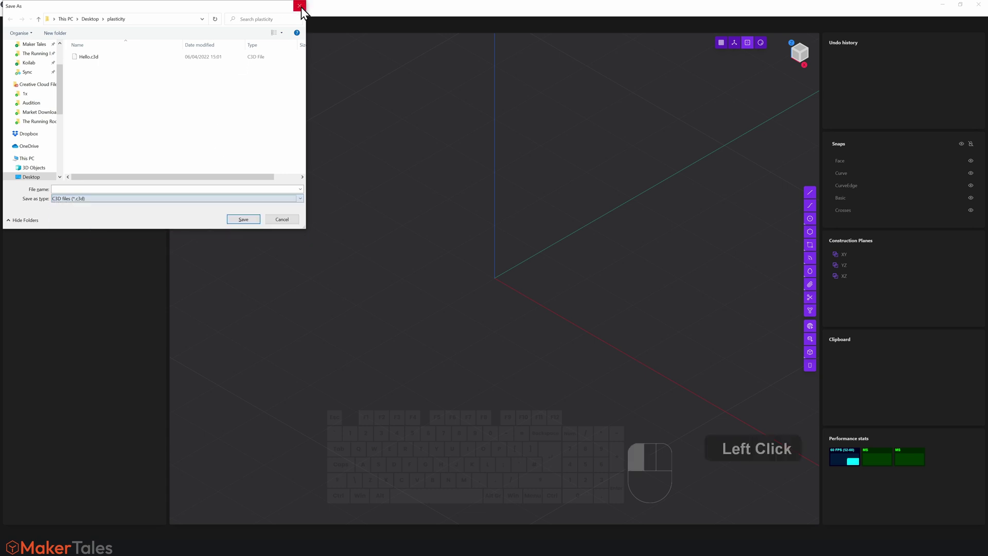
{"action": "left_click", "coordinate": [300, 7]}
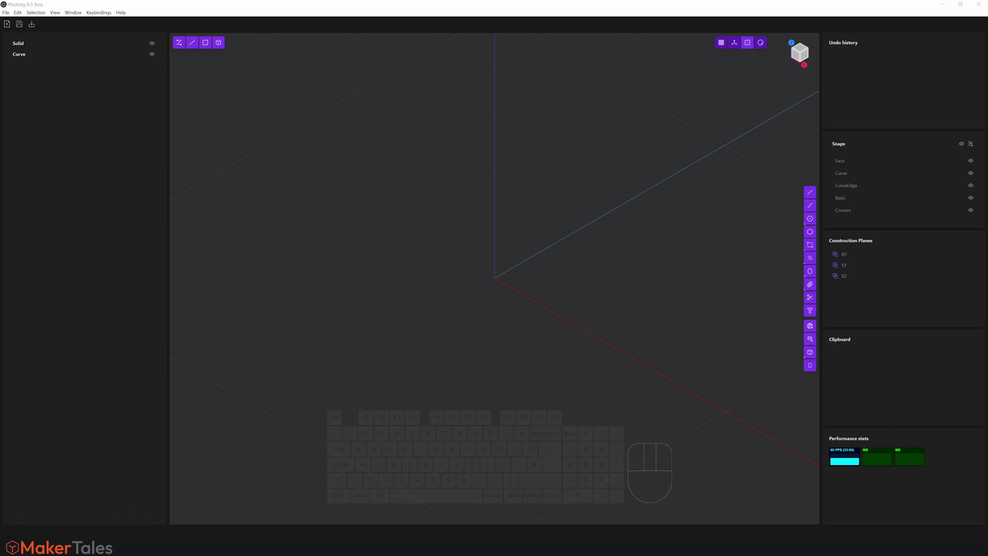
- Draw a rectangle from the origin to an opposite corner
{"action": "middle_click_drag", "start_coordinate": [682, 323], "coordinate": [529, 379], "text": "shift"}
{"action": "scroll", "coordinate": [492, 355], "scroll_direction": "down", "scroll_amount": 1}
{"action": "middle_click_drag", "start_coordinate": [494, 352], "coordinate": [512, 332], "text": "shift"}
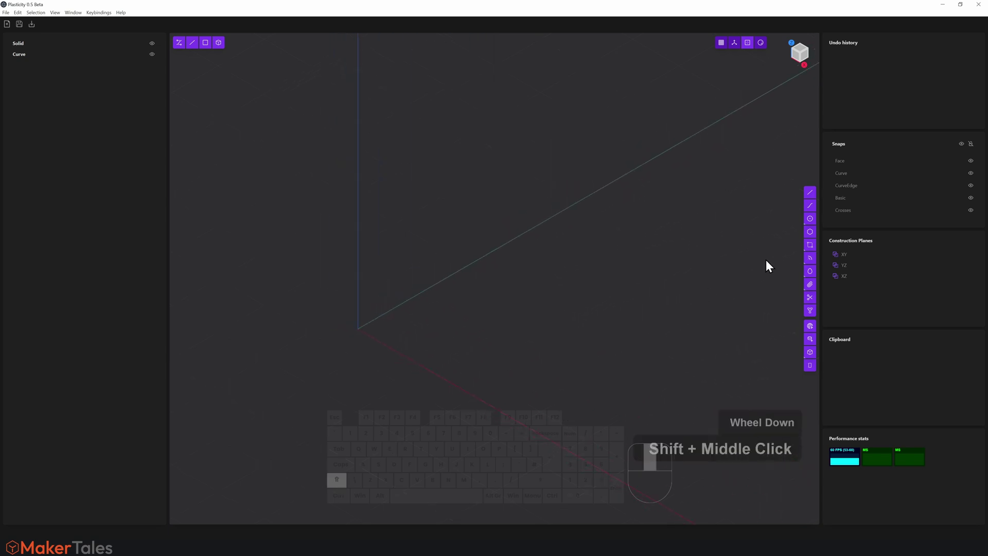
{"action": "left_click", "coordinate": [809, 246]}
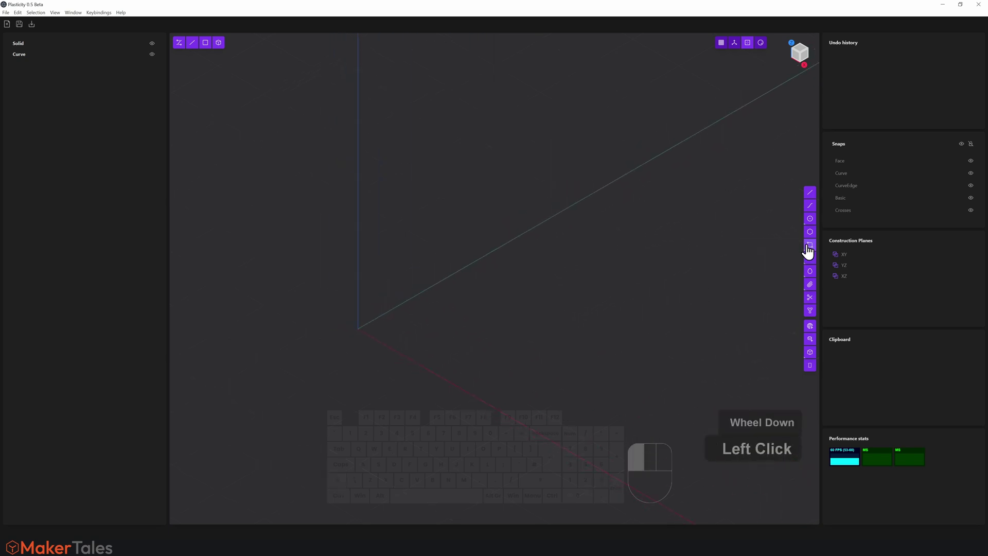
{"action": "left_click", "coordinate": [358, 329]}
{"action": "left_click", "coordinate": [723, 307]}
{"action": "right_click", "coordinate": [620, 218]}
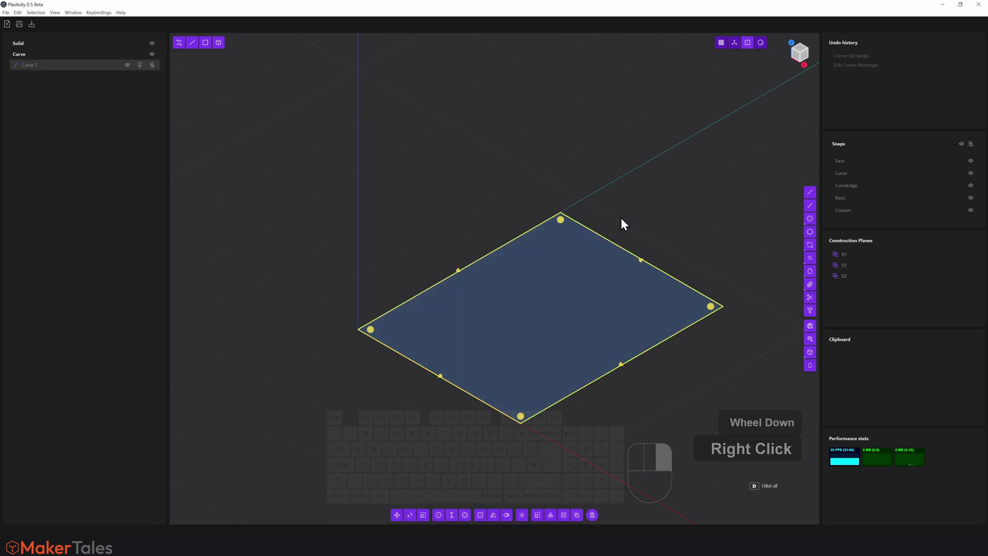
- Extrude the rectangle face upward into a tall box solid
{"action": "left_click", "coordinate": [550, 303]}
{"action": "key", "text": "e"}
{"action": "left_click_drag", "start_coordinate": [549, 266], "coordinate": [561, 79]}
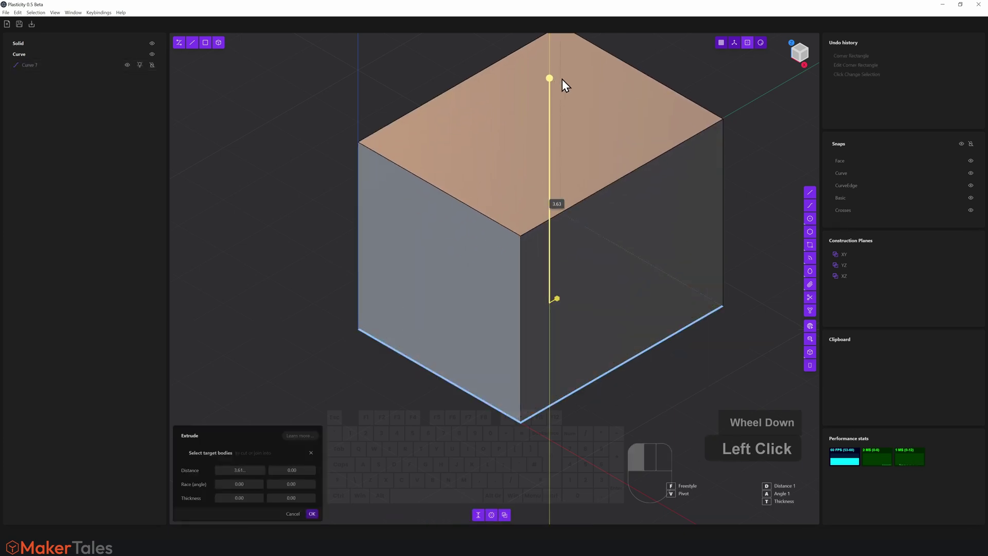
{"action": "right_click", "coordinate": [613, 127]}
- Fillet one top edge of the box with a large 2.15 radius
{"action": "middle_click_drag", "start_coordinate": [513, 187], "coordinate": [566, 205], "text": "shift"}
{"action": "left_click", "coordinate": [566, 205]}
{"action": "key", "text": "f"}
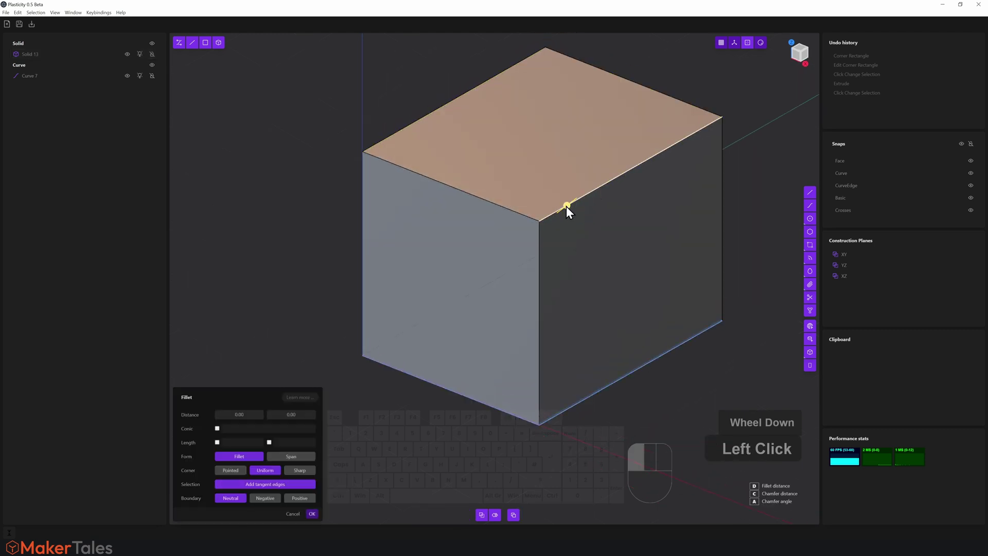
{"action": "left_click_drag", "start_coordinate": [566, 206], "coordinate": [692, 148]}
{"action": "right_click", "coordinate": [694, 148]}
{"action": "middle_click_drag", "start_coordinate": [694, 149], "coordinate": [639, 202], "text": "shift"}
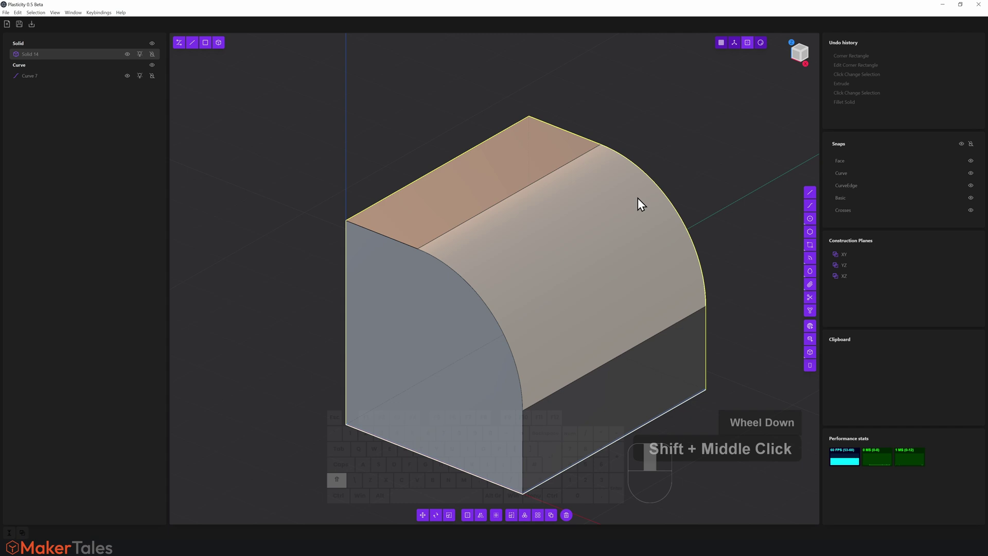
- Extrude the flat top face up 1.12 into a raised step
{"action": "left_click", "coordinate": [513, 164]}
{"action": "key", "text": "o"}
{"action": "key", "text": "e"}
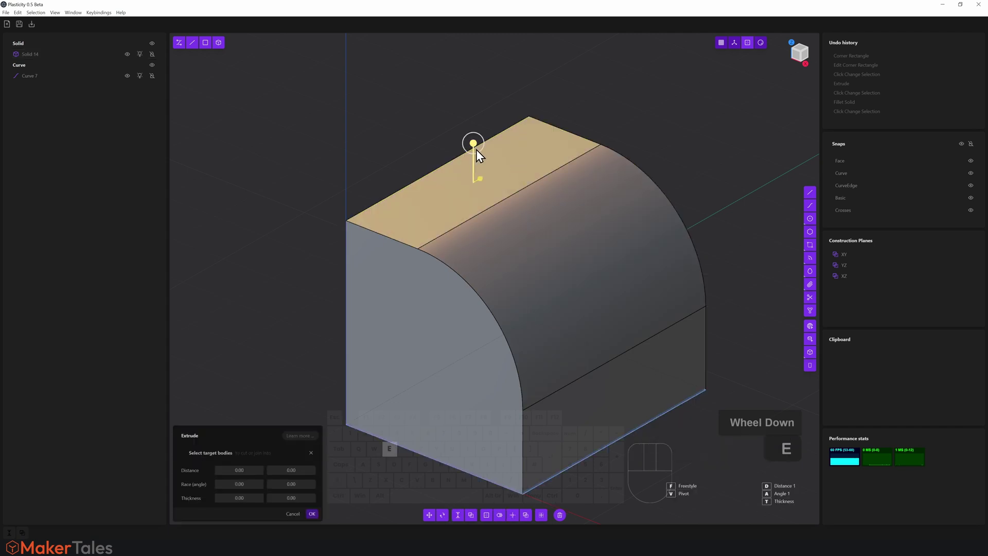
{"action": "left_click_drag", "start_coordinate": [474, 146], "coordinate": [483, 77]}
{"action": "right_click", "coordinate": [610, 65]}
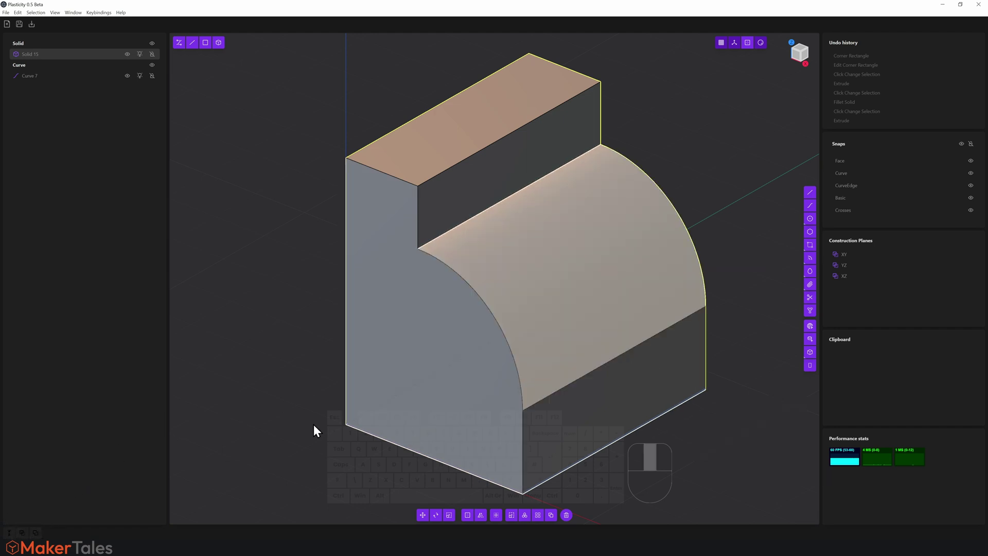
{"action": "middle_click_drag", "start_coordinate": [313, 424], "coordinate": [312, 372]}
{"action": "scroll", "coordinate": [306, 375], "scroll_direction": "down", "scroll_amount": 2}
{"action": "scroll", "coordinate": [307, 381], "scroll_direction": "down", "scroll_amount": 1}
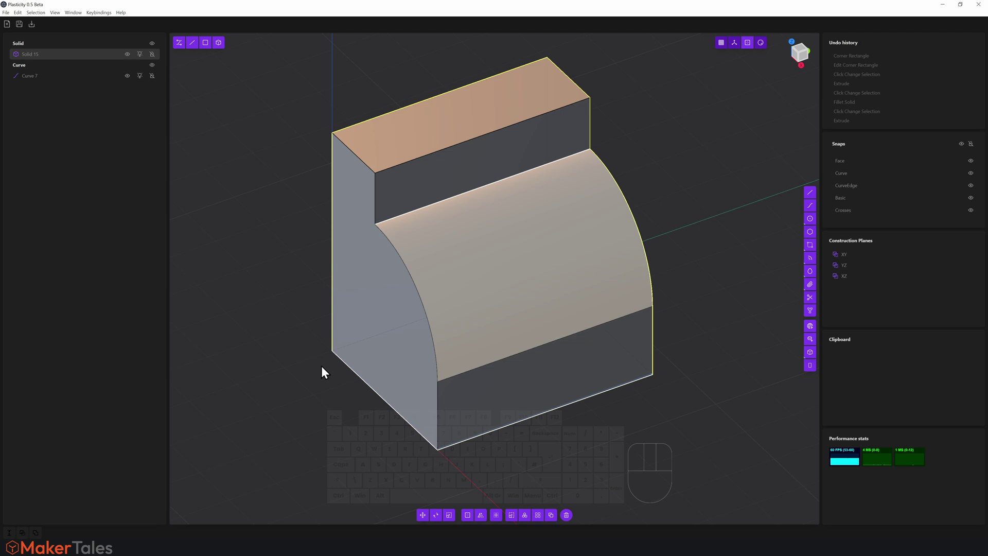
- Step back in history to the filleted solid before the step and copy it
{"action": "scroll", "coordinate": [299, 365], "scroll_direction": "down", "scroll_amount": 2}
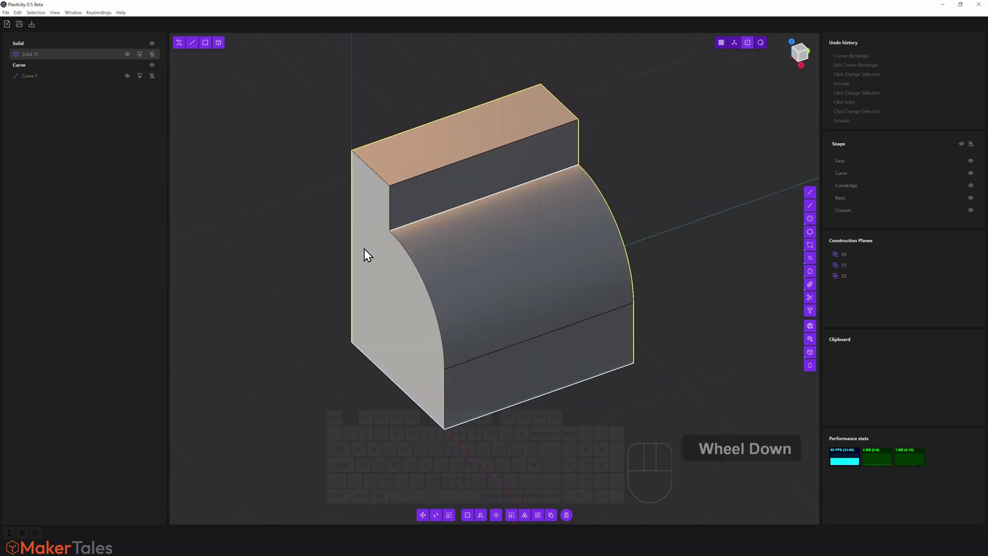
{"action": "scroll", "coordinate": [26, 535], "scroll_direction": "down", "scroll_amount": 1, "text": "alt"}
{"action": "left_click", "coordinate": [27, 535], "text": "alt"}
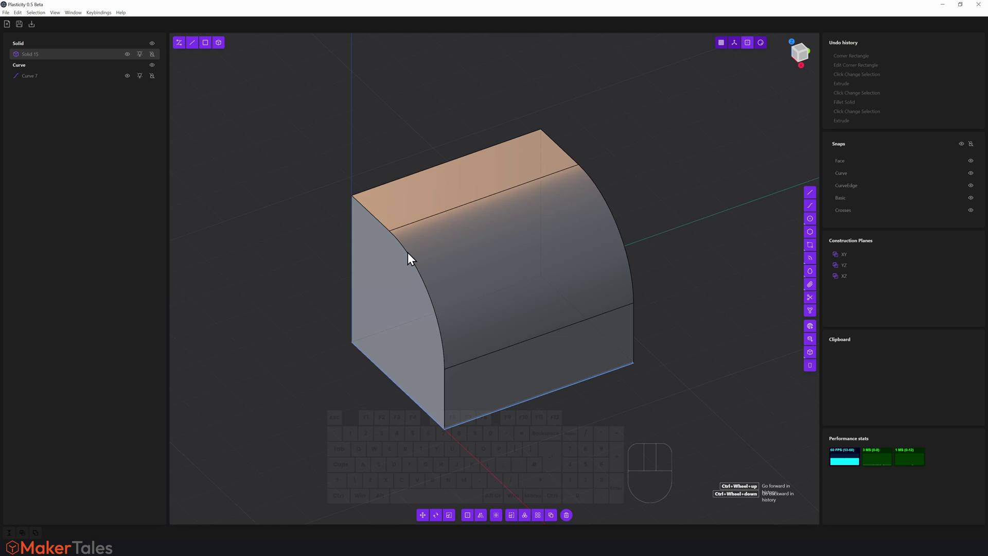
{"action": "right_click", "coordinate": [267, 186]}
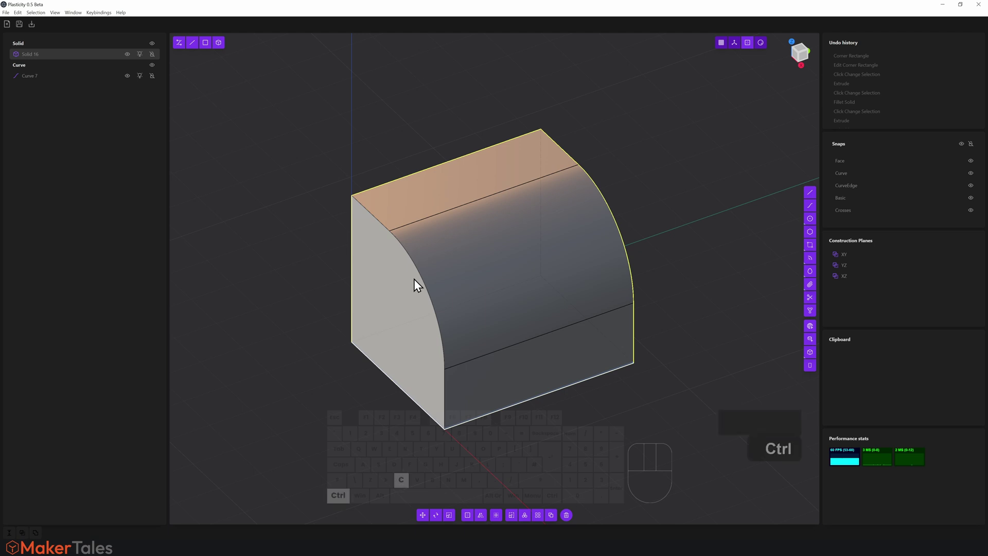
{"action": "key", "text": "ctrl+c"}
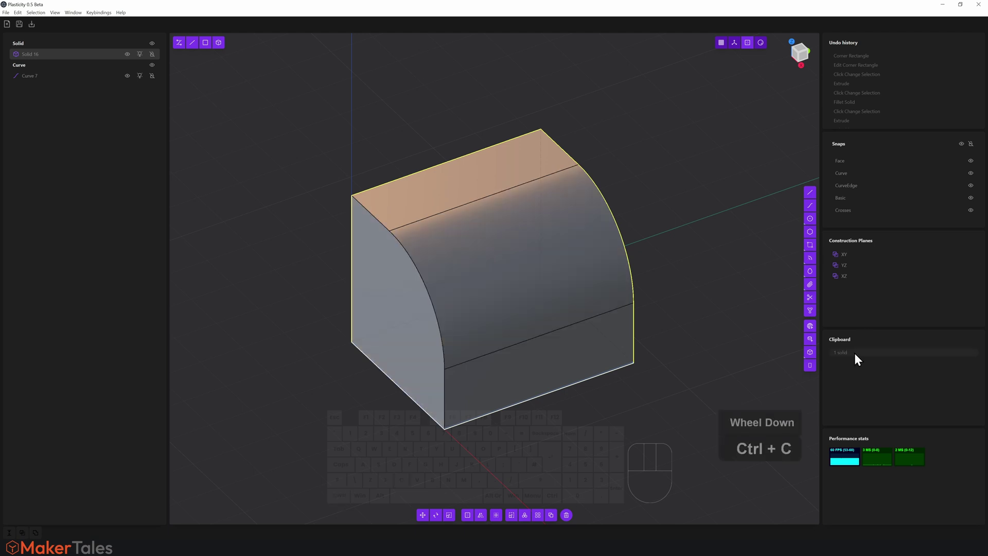
- Return to the stepped solid in history, select it and copy it too
{"action": "left_click", "coordinate": [40, 534], "text": "alt"}
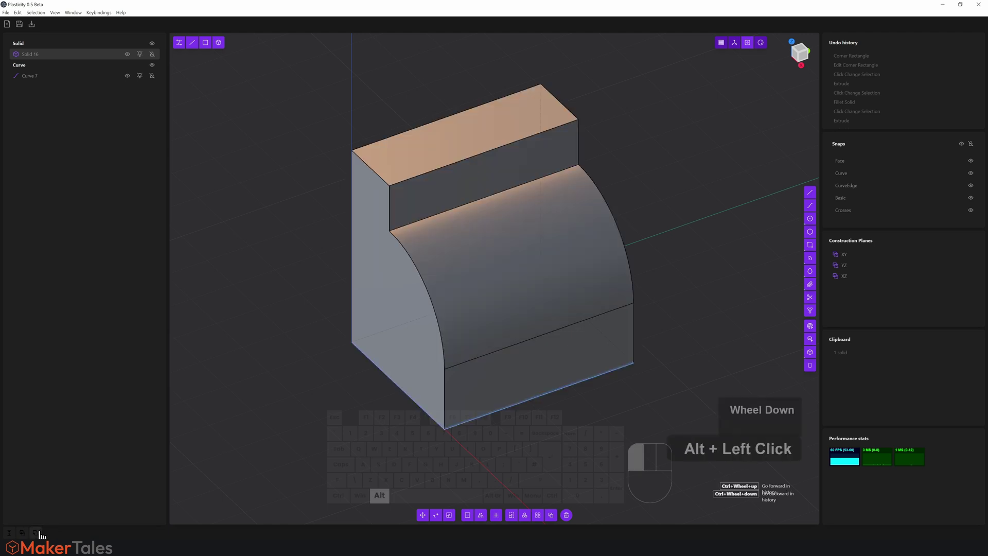
{"action": "right_click", "coordinate": [329, 233]}
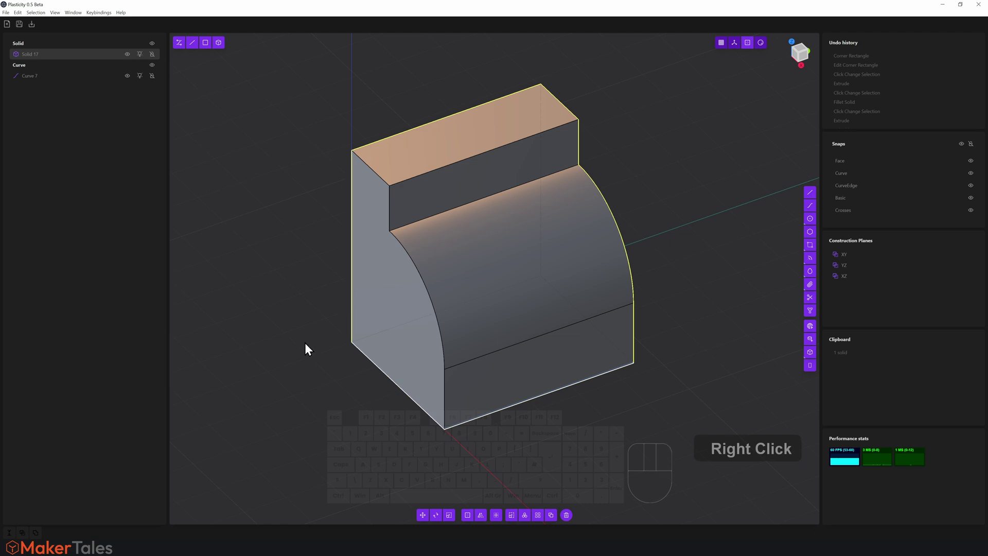
{"action": "scroll", "coordinate": [278, 348], "scroll_direction": "down", "scroll_amount": 3}
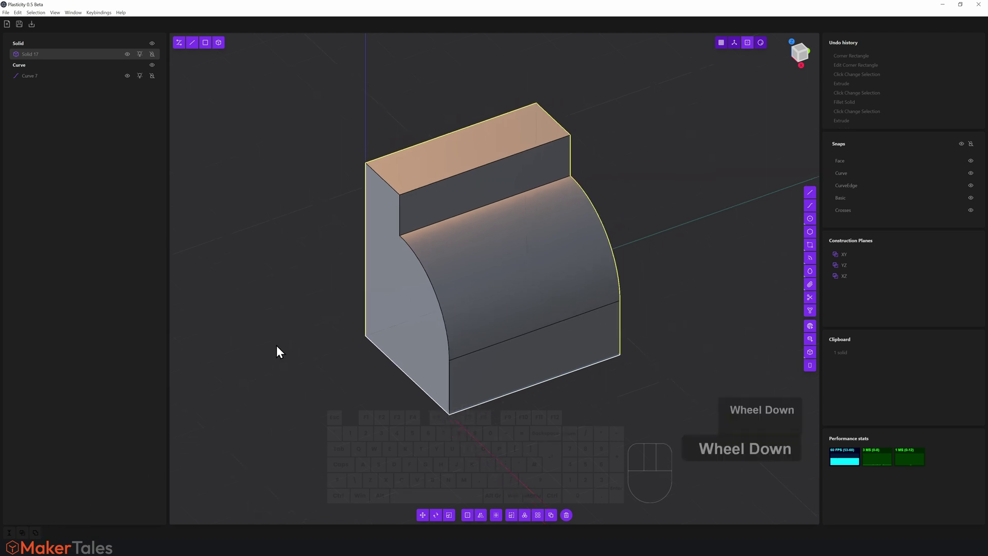
{"action": "key", "text": "ctrl+c"}
{"action": "middle_click_drag", "start_coordinate": [528, 268], "coordinate": [460, 298], "text": "shift"}
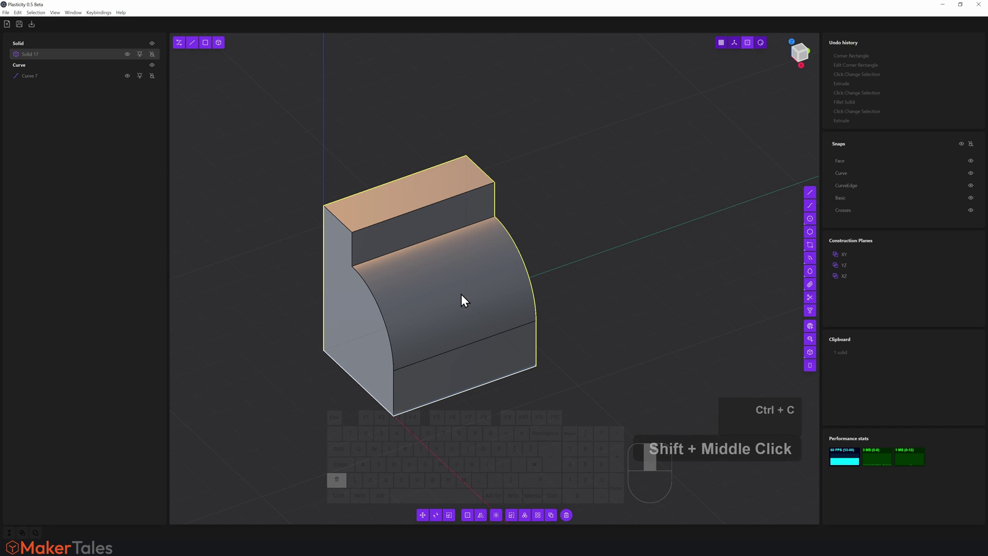
- Paste the '1 solid' clipboard entry and move the copy 6.64 along Y
{"action": "left_click", "coordinate": [844, 354]}
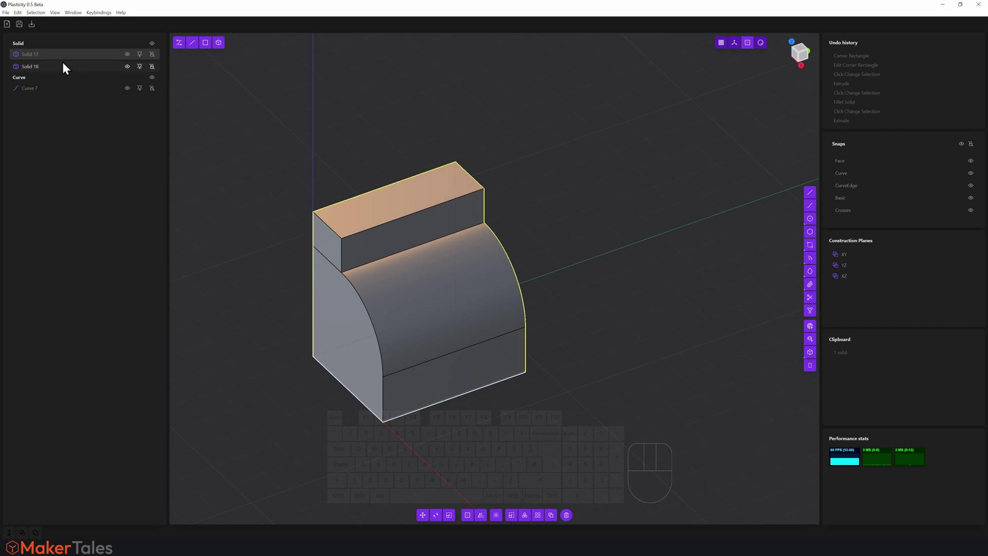
{"action": "left_click", "coordinate": [331, 267]}
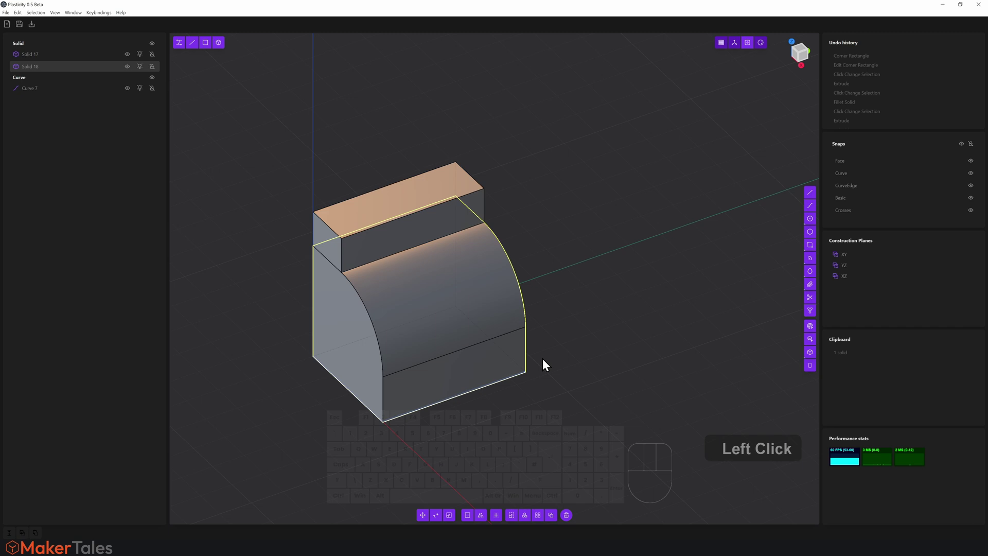
{"action": "key", "text": "g"}
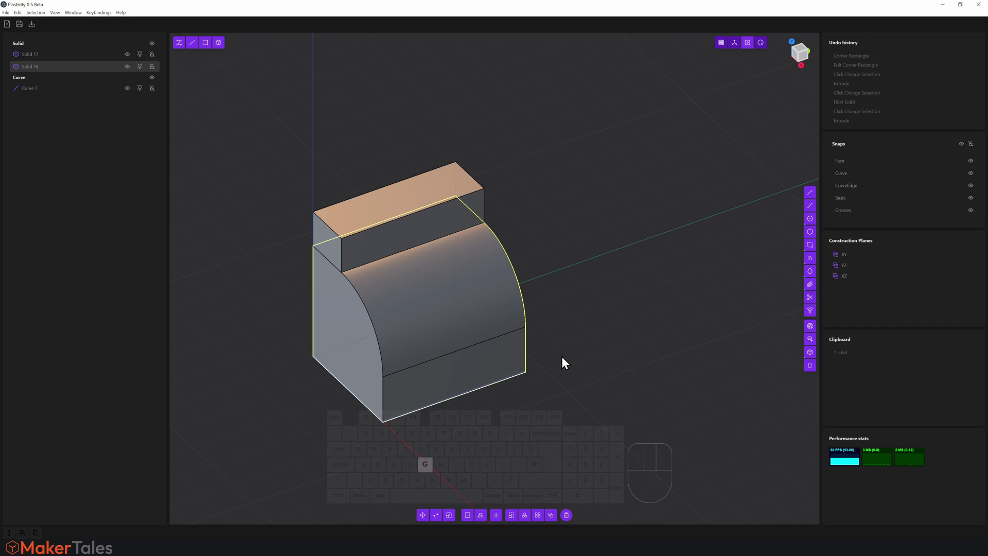
{"action": "left_click_drag", "start_coordinate": [446, 300], "coordinate": [646, 326]}
{"action": "right_click", "coordinate": [647, 332]}
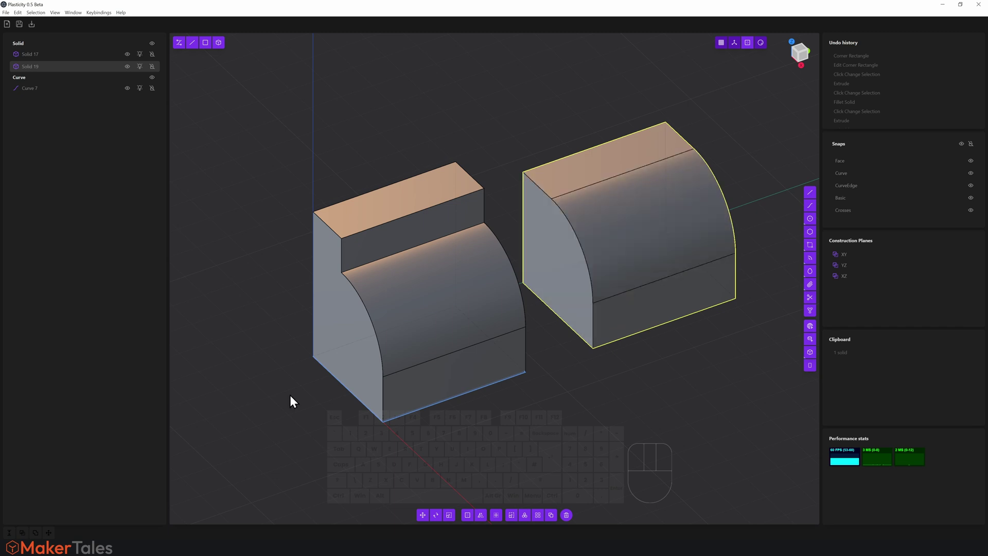
{"action": "left_click", "coordinate": [519, 368]}
{"action": "left_click", "coordinate": [563, 280]}
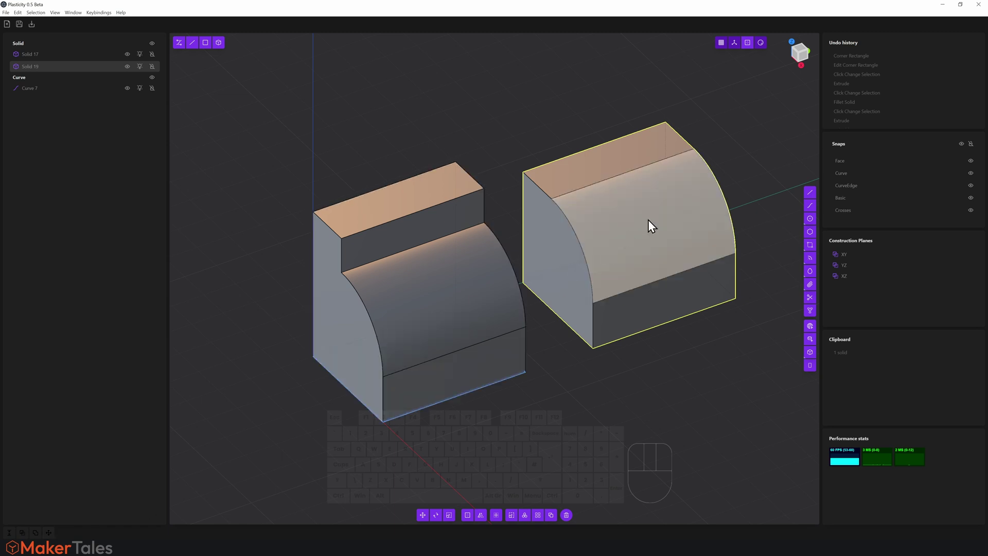
- Pull the copy's curved face out about 1.44 so it reaches the top edge
{"action": "left_click", "coordinate": [661, 218]}
{"action": "left_click", "coordinate": [664, 209]}
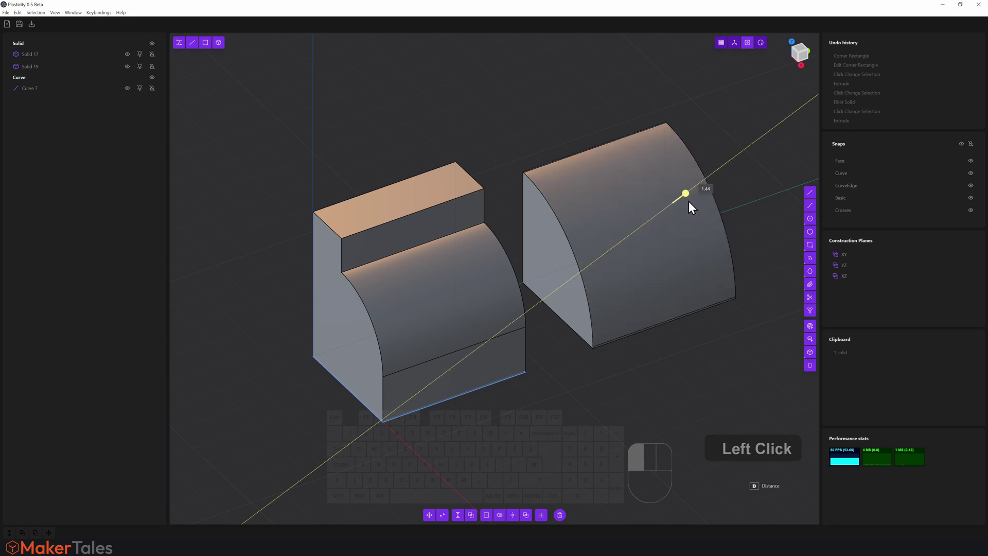
{"action": "right_click", "coordinate": [688, 202]}
{"action": "right_click", "coordinate": [690, 202]}
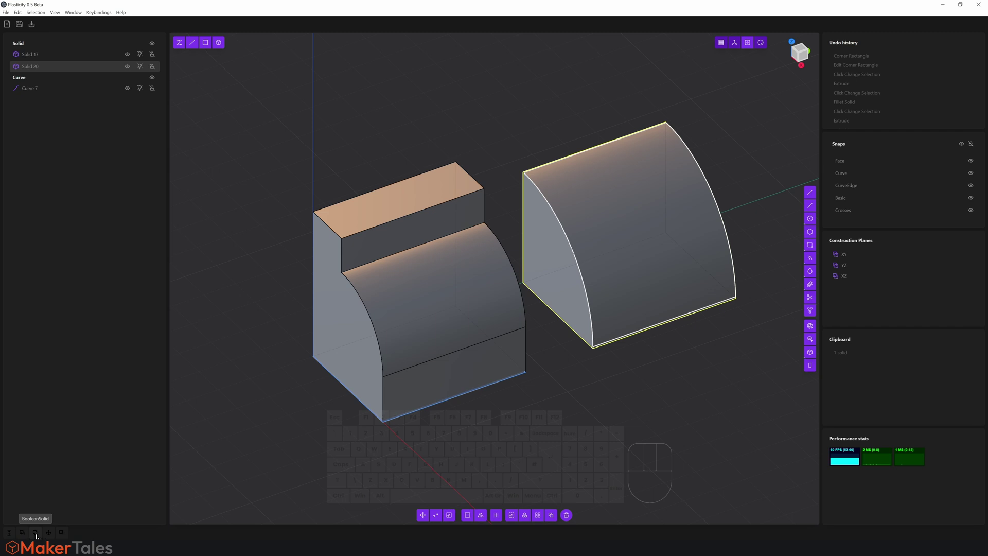
- Step the history back and forward to check the reshaped copy, then deselect it
{"action": "left_click", "coordinate": [36, 535], "text": "alt"}
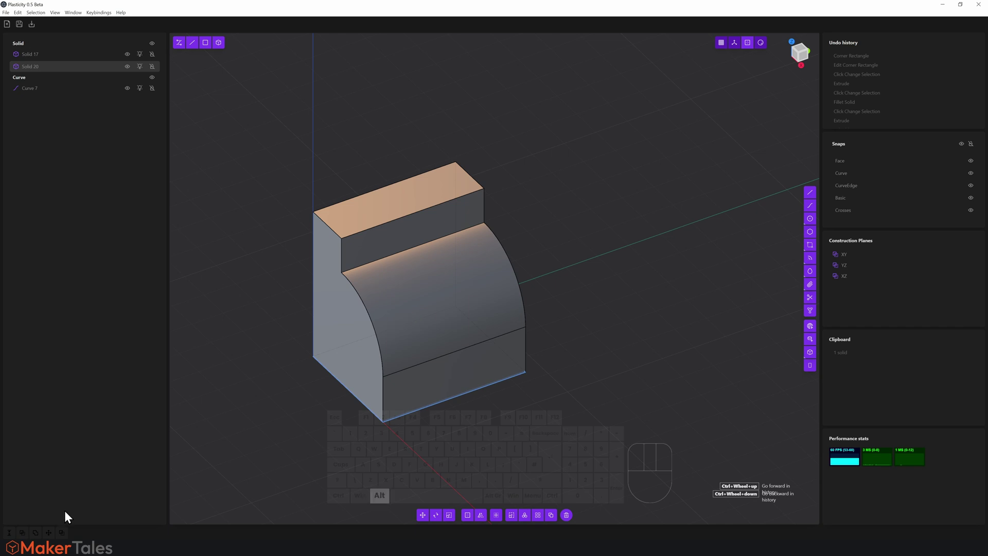
{"action": "left_click", "coordinate": [64, 530], "text": "alt"}
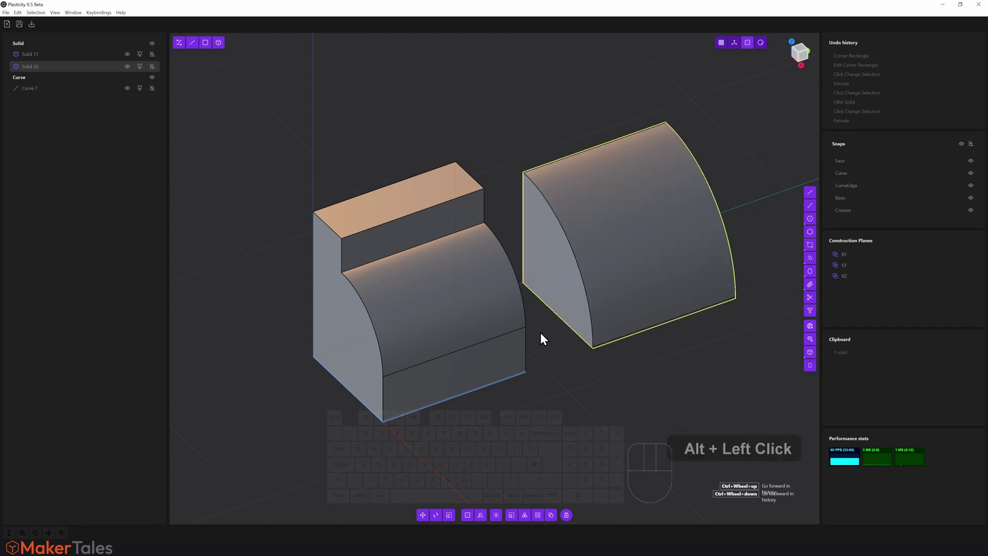
{"action": "right_click", "coordinate": [541, 346]}
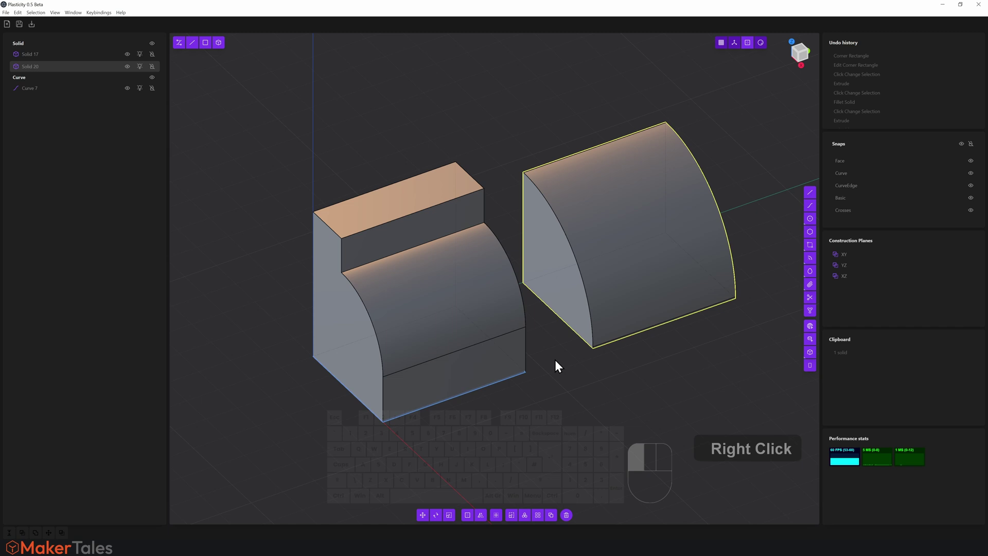
{"action": "left_click", "coordinate": [555, 359]}
{"action": "mouse_move", "coordinate": [552, 359]}
{"action": "middle_mouse_down"}
{"action": "mouse_move", "coordinate": [564, 344]}
{"action": "mouse_move", "coordinate": [548, 336]}
{"action": "mouse_move", "coordinate": [544, 344]}
{"action": "middle_mouse_up"}
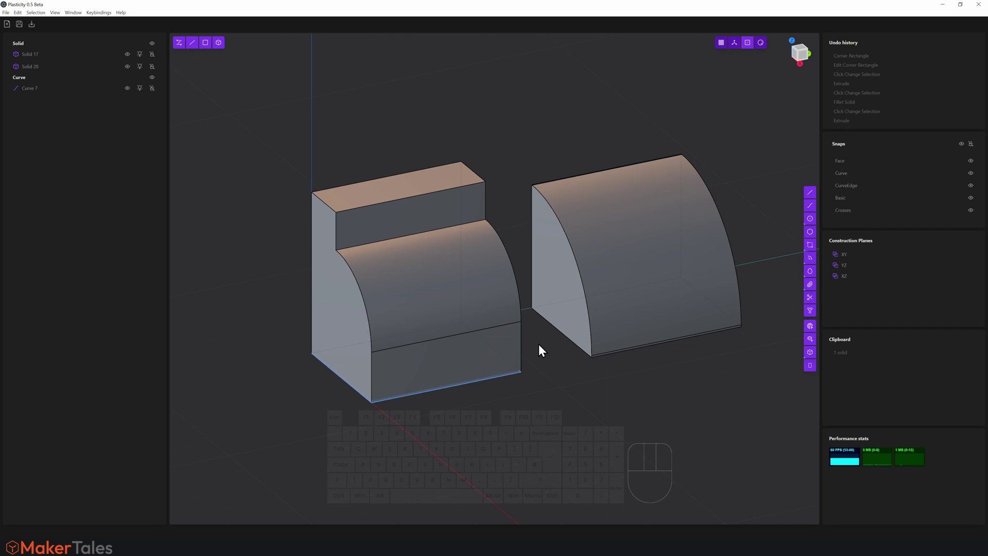
{"action": "middle_click_drag", "start_coordinate": [538, 339], "coordinate": [538, 350]}
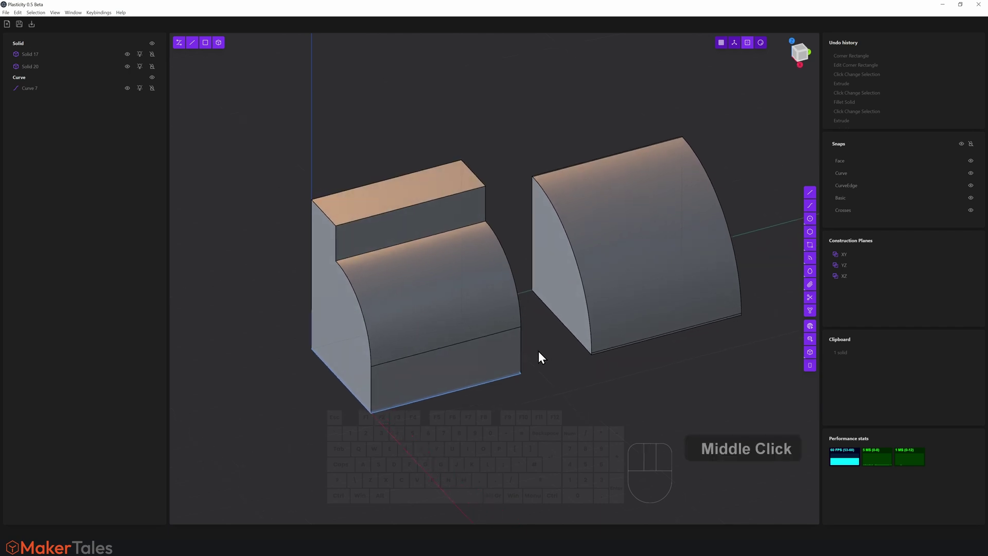